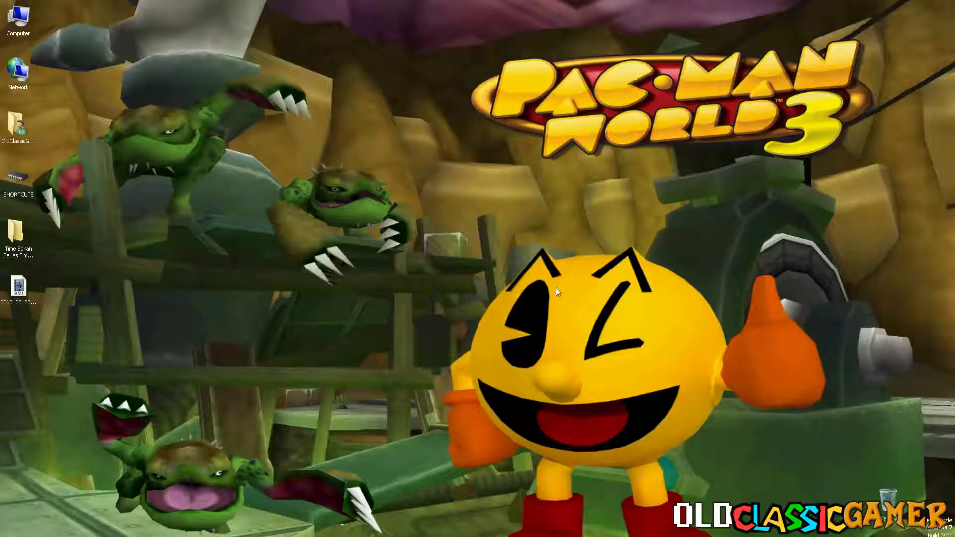
Step: Check the audio recording settings in the HyperCam options, close them and minimize the recorder
left_click(802, 535)
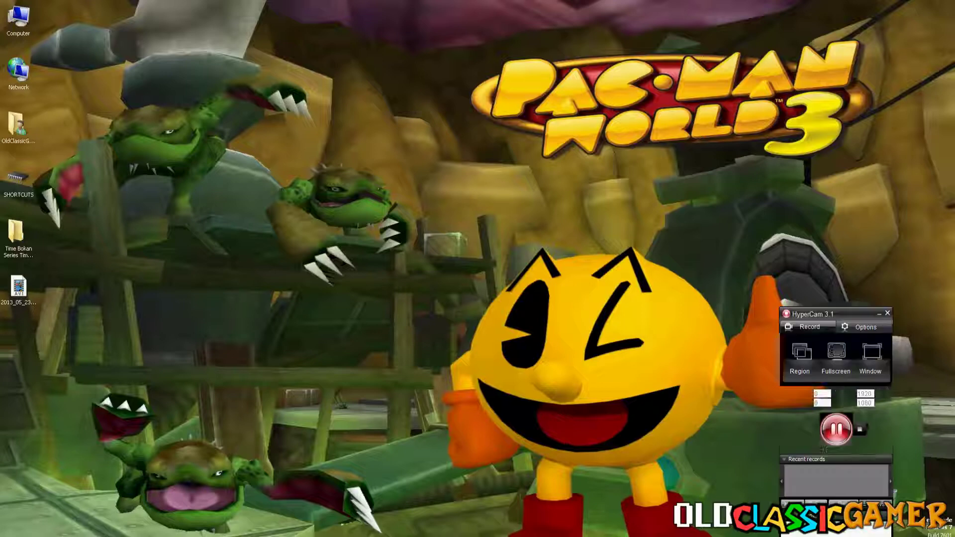
left_click(861, 332)
left_click(442, 232)
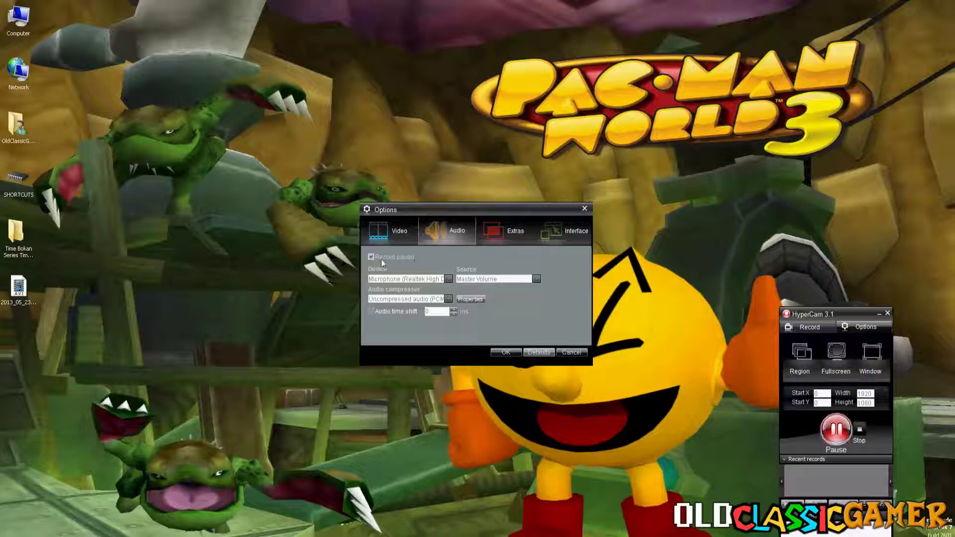
left_click(500, 351)
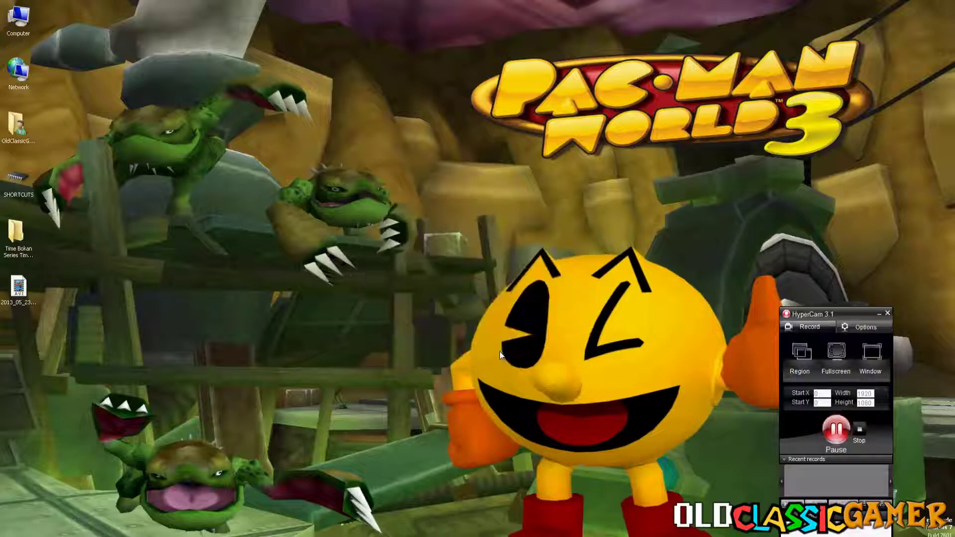
left_click(877, 316)
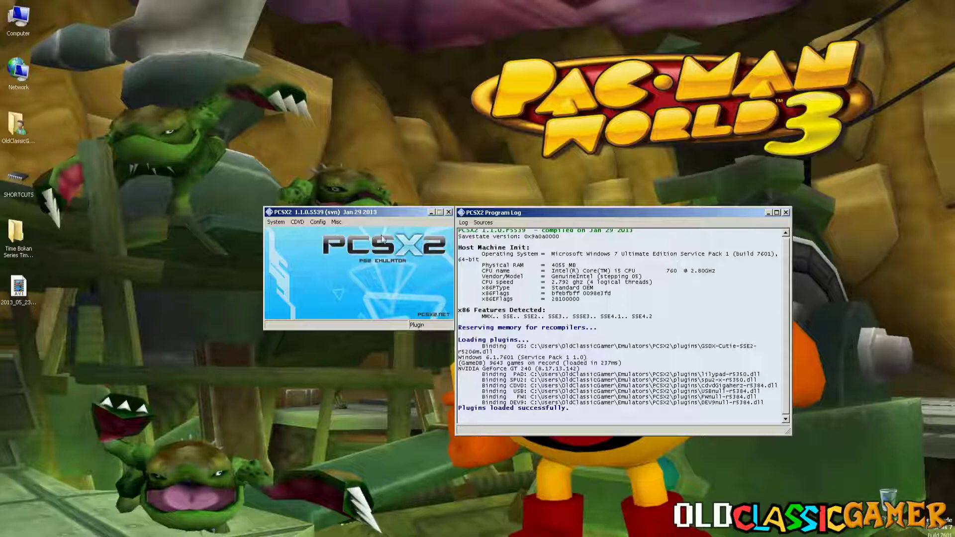
Step: Review the PCSX2 emulation settings for EE/IOP, VUs, GS, GS Window, Speedhacks and Game Fixes, and leave without changes
left_click(313, 222)
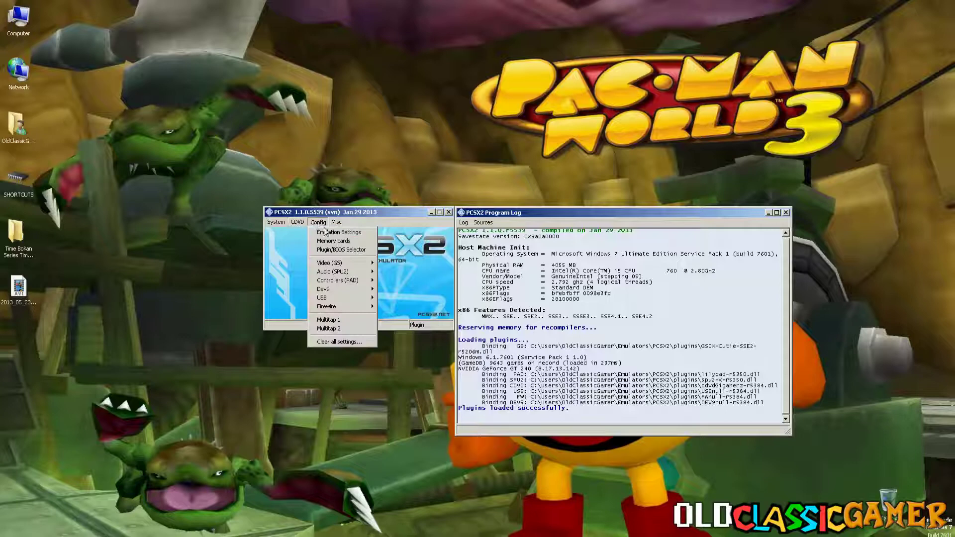
left_click(328, 232)
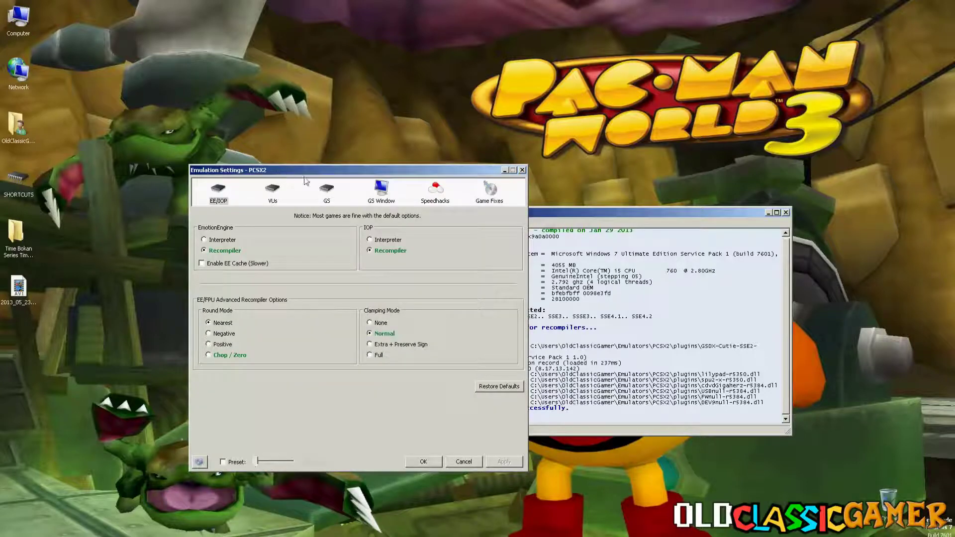
left_click_drag(277, 171, 425, 168)
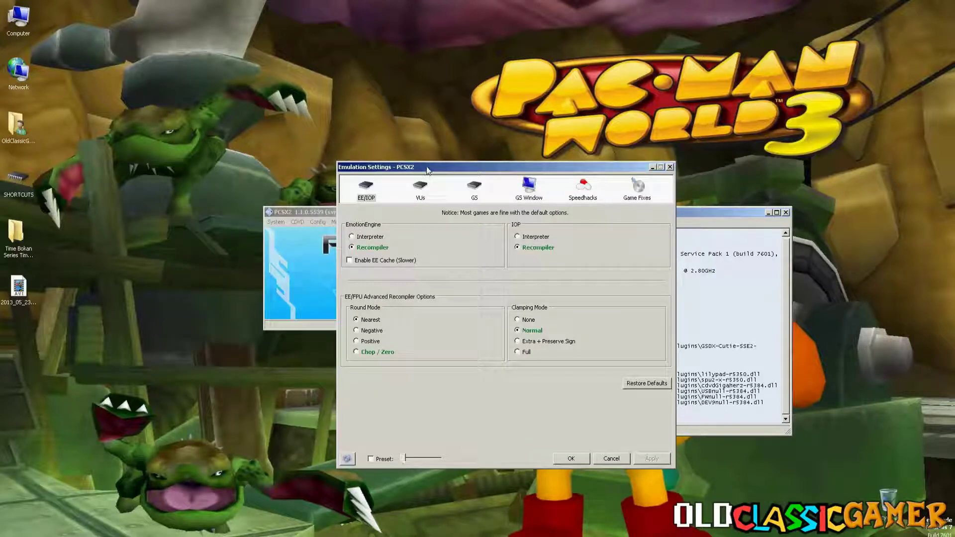
left_click(374, 186)
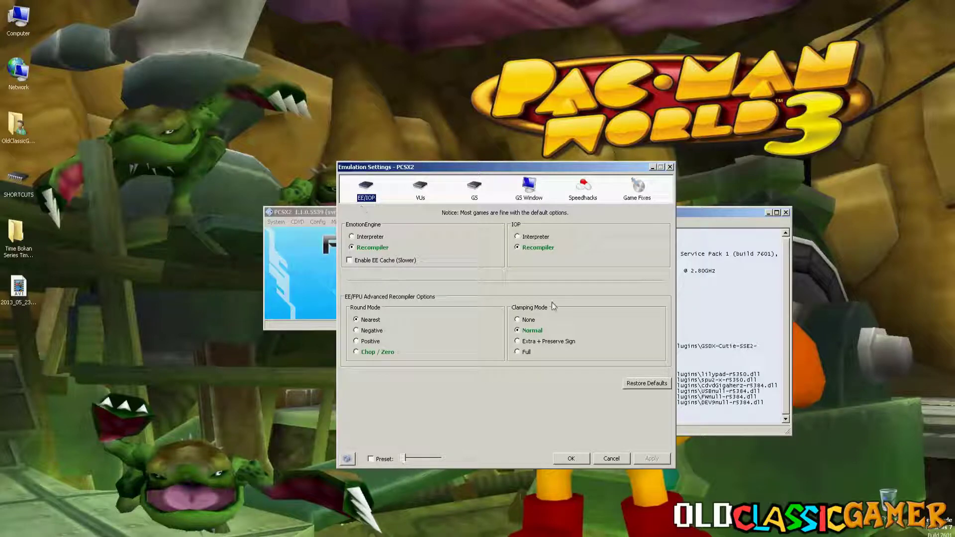
left_click(420, 189)
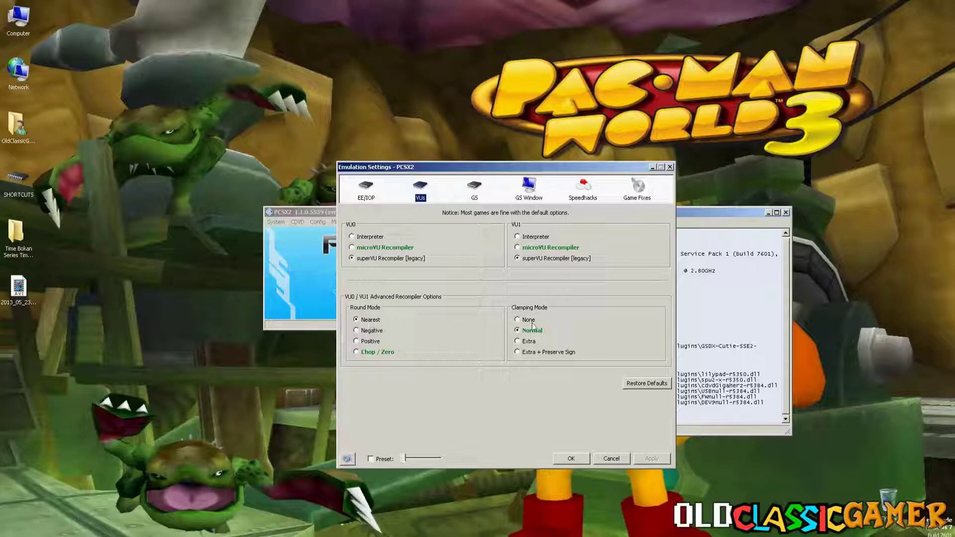
left_click(474, 191)
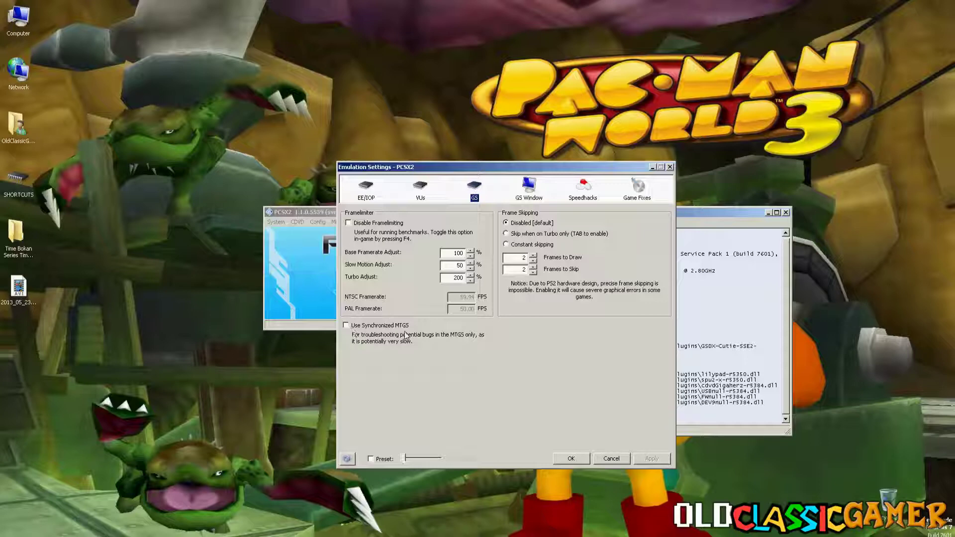
left_click(532, 189)
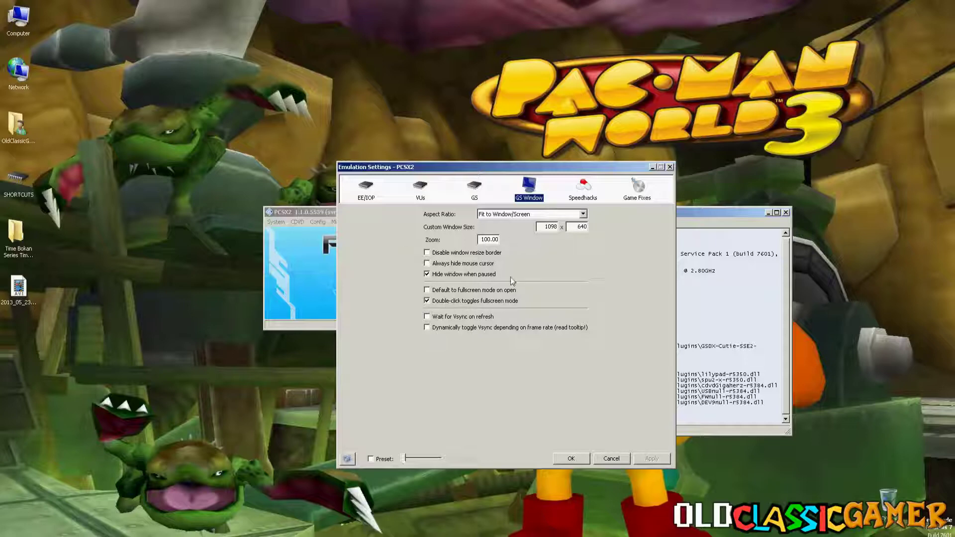
left_click(578, 194)
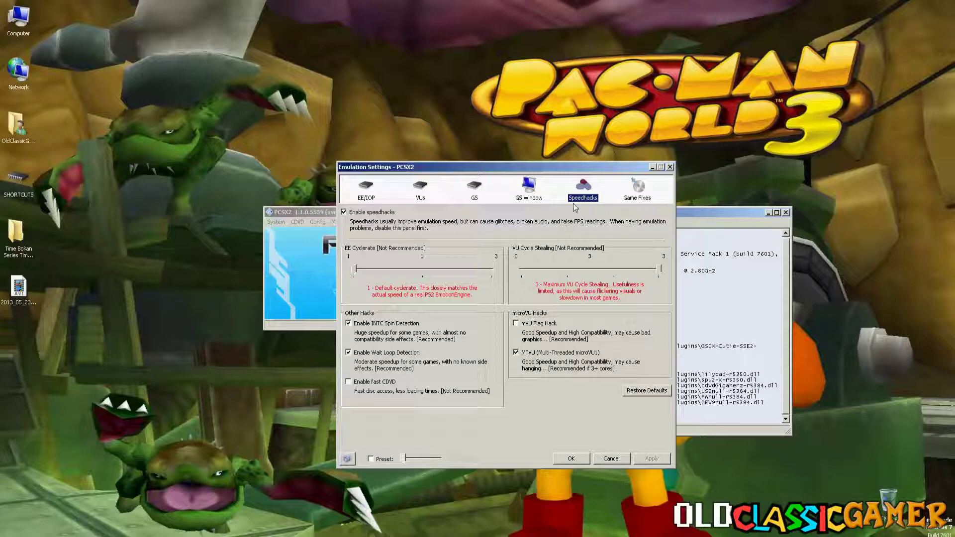
left_click(643, 198)
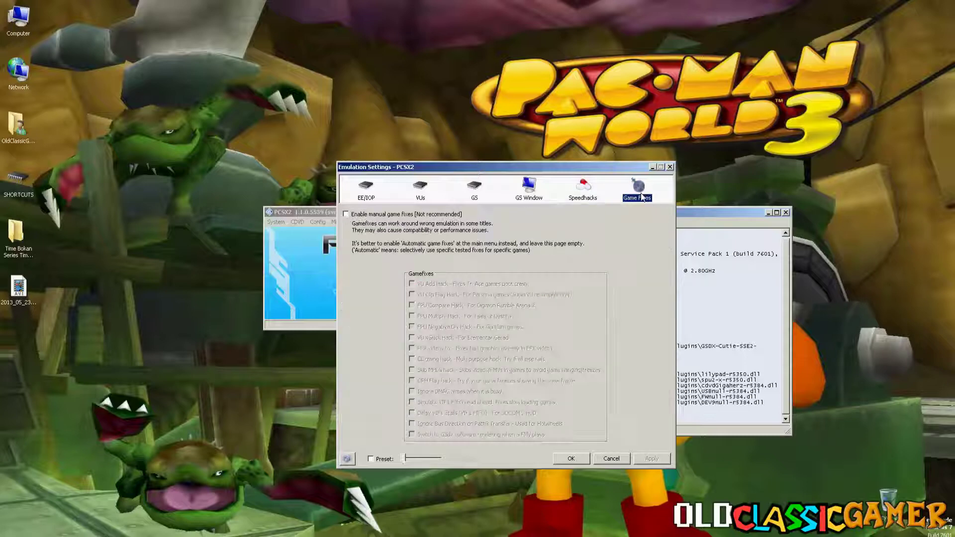
left_click(617, 458)
Step: Choose the USA v02.00(14/06/2004) Console BIOS in the component selectors and check the folder settings
left_click(318, 221)
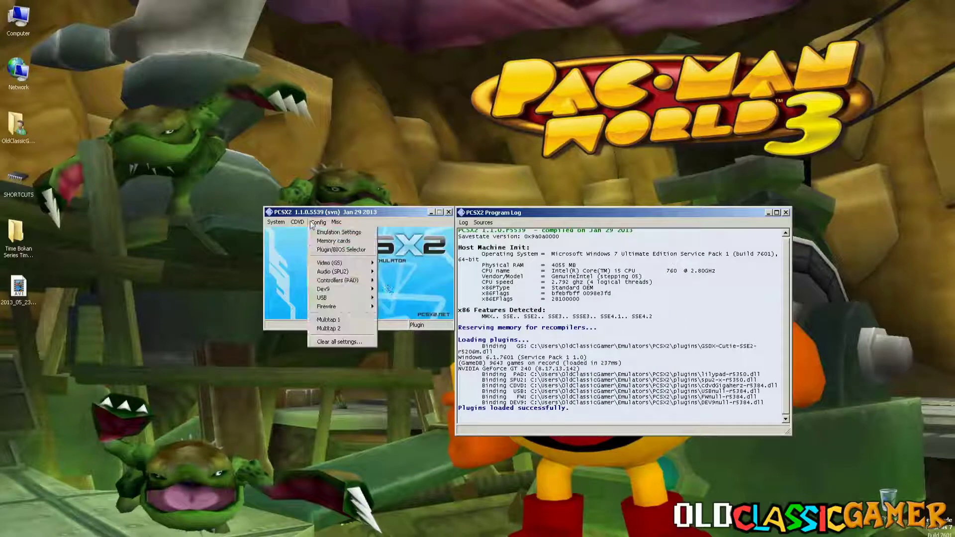
left_click(328, 251)
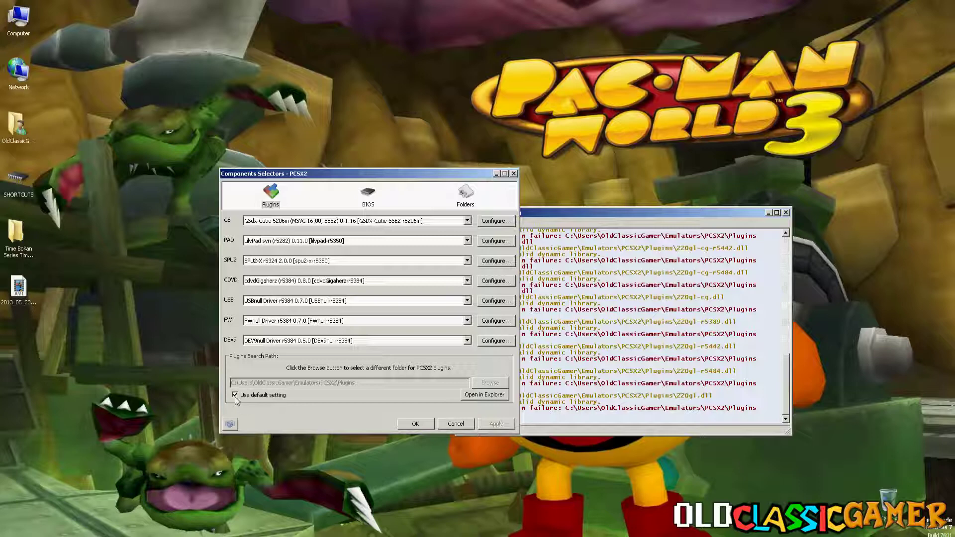
left_click(368, 198)
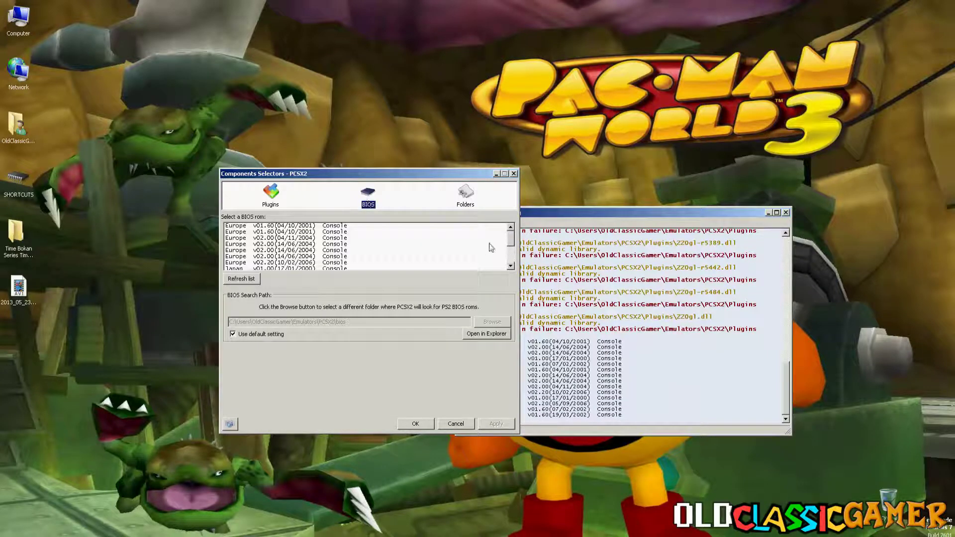
scroll(508, 249, "down", 3)
left_click(503, 263)
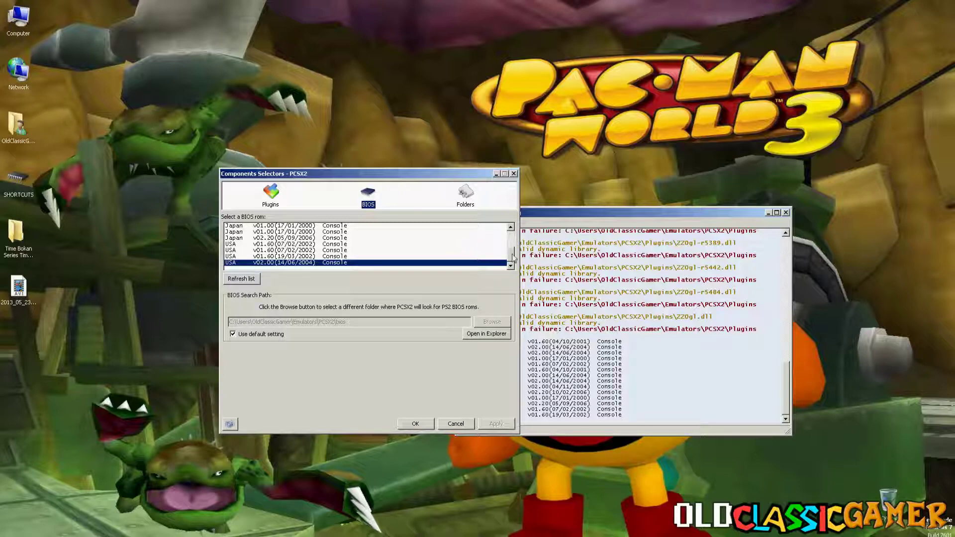
left_click_drag(513, 257, 501, 238)
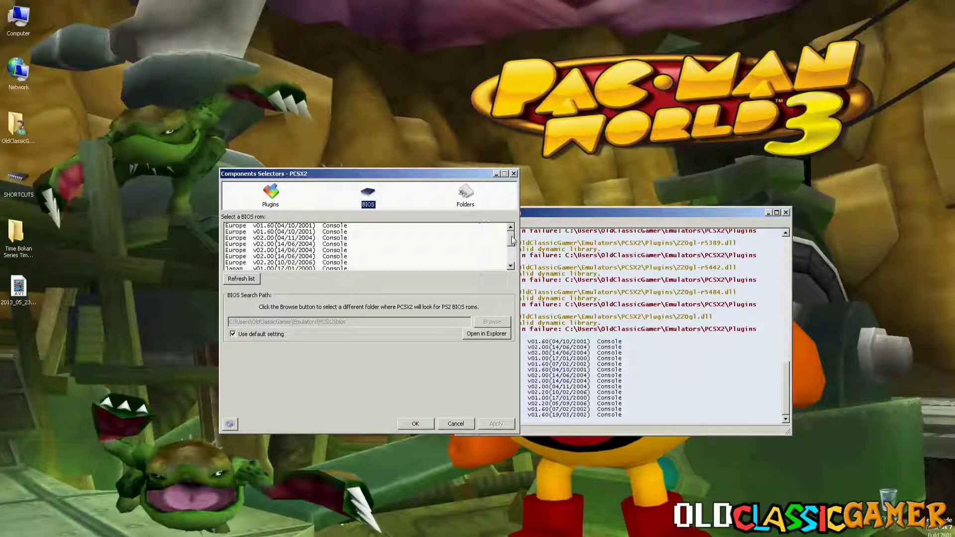
left_click_drag(514, 240, 510, 259)
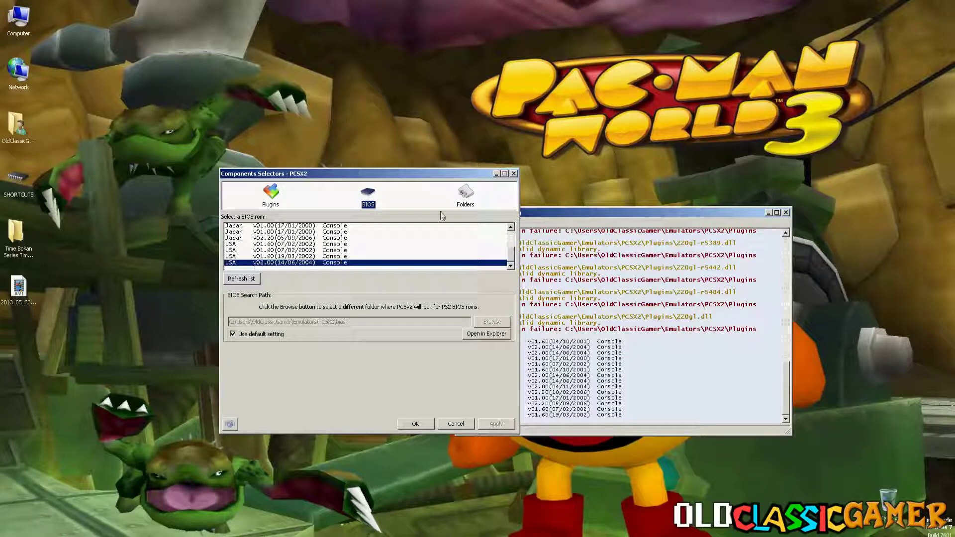
left_click(464, 204)
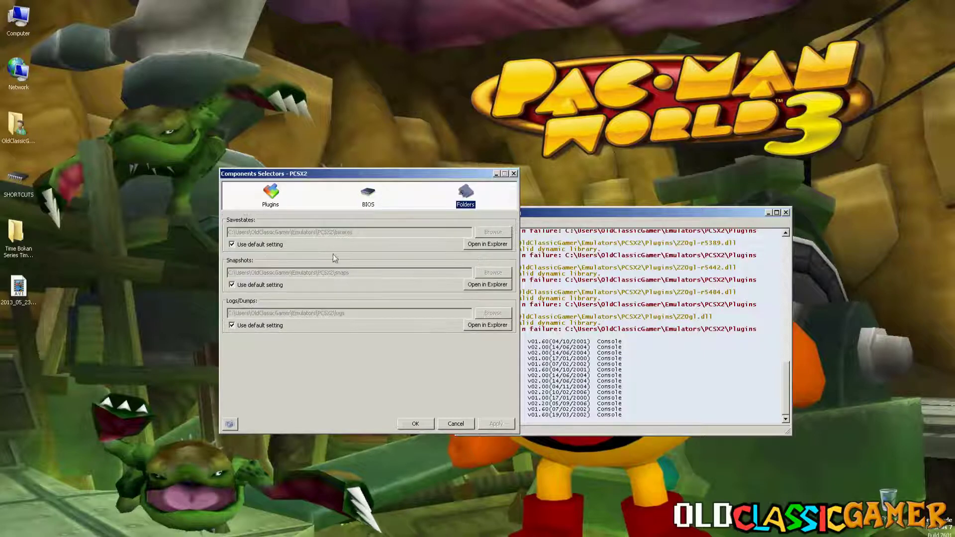
left_click(274, 200)
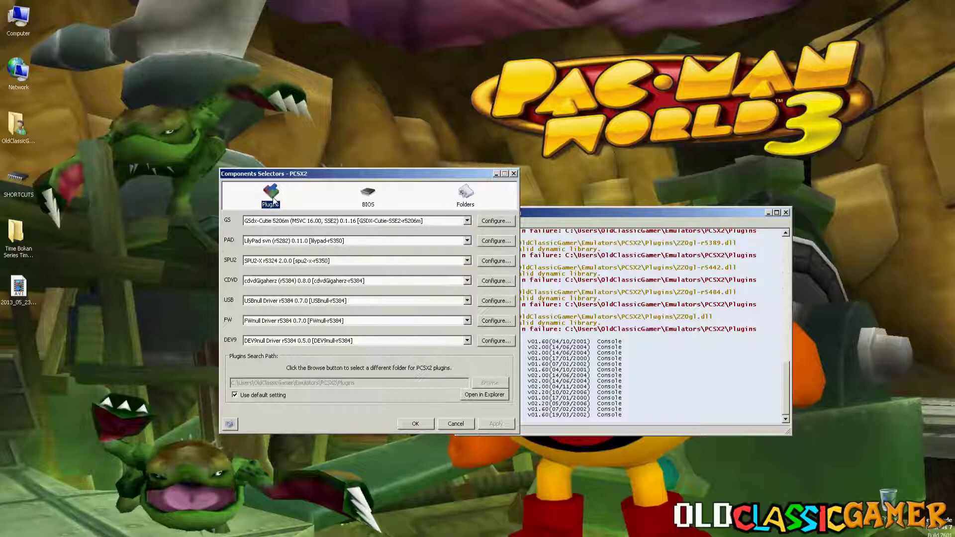
Step: Configure the GSdx-Cutie GS plugin with the Direct3D10 (Hardware) renderer and interlacing set to None
left_click(501, 221)
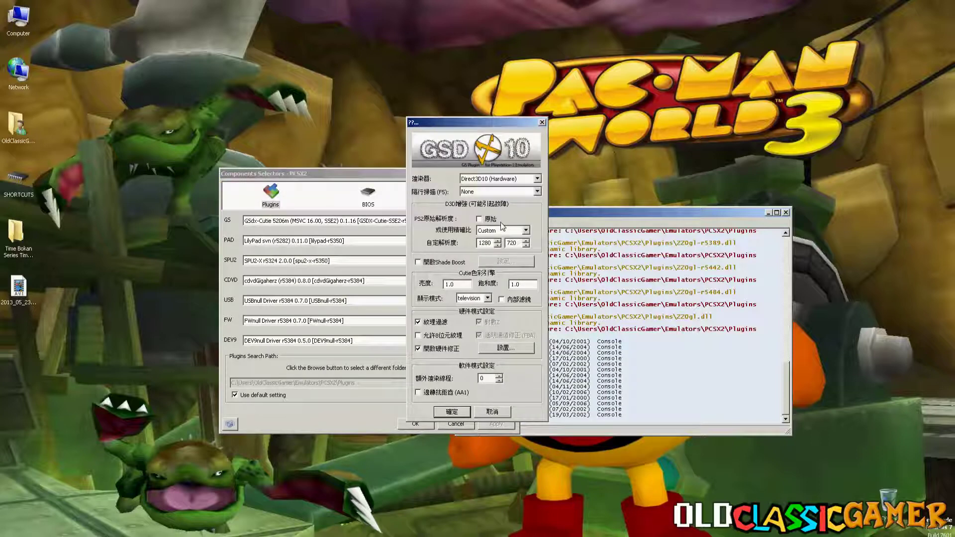
left_click(518, 180)
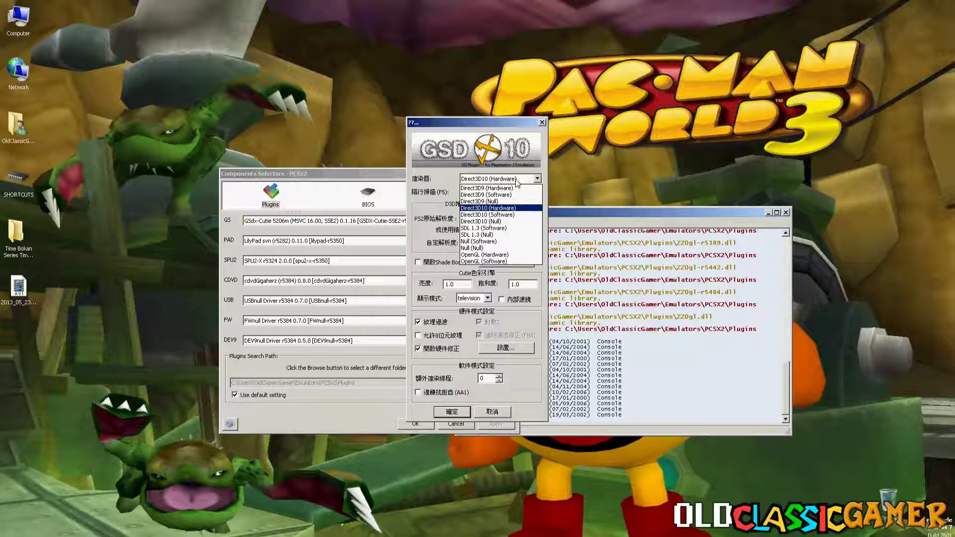
left_click(517, 182)
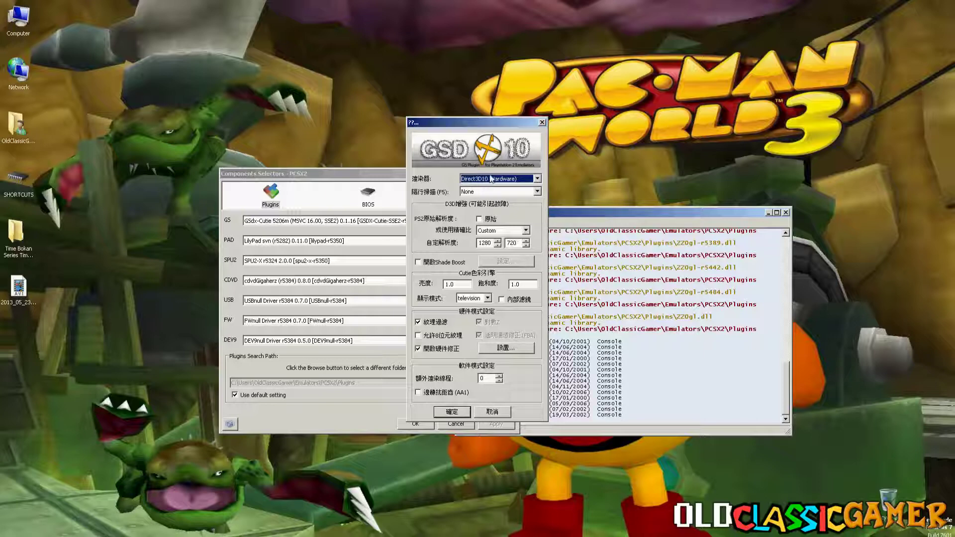
left_click(502, 180)
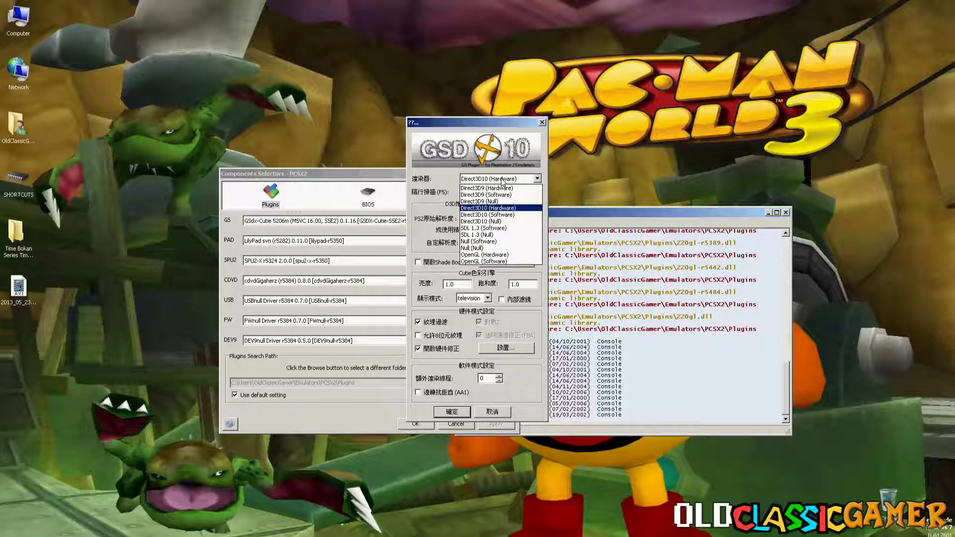
left_click(502, 180)
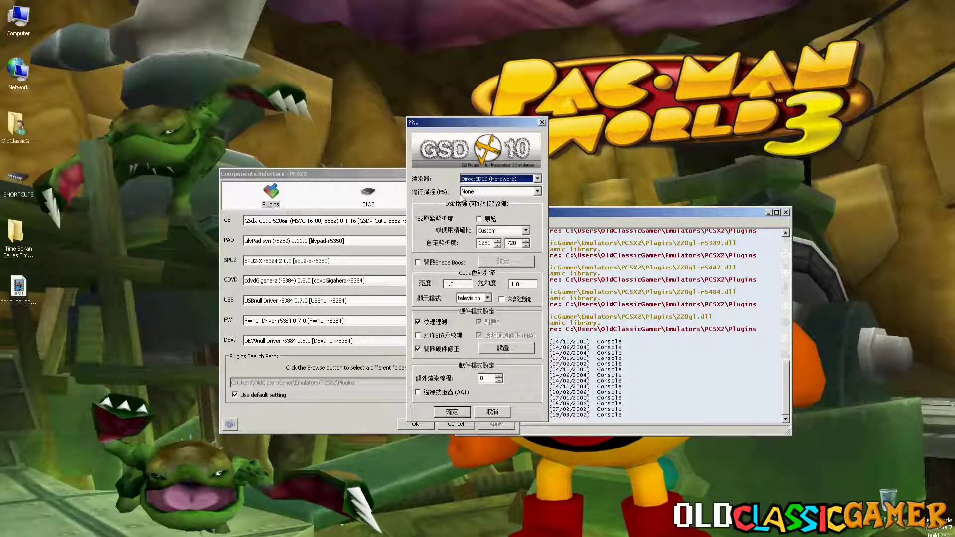
left_click(472, 193)
left_click(472, 199)
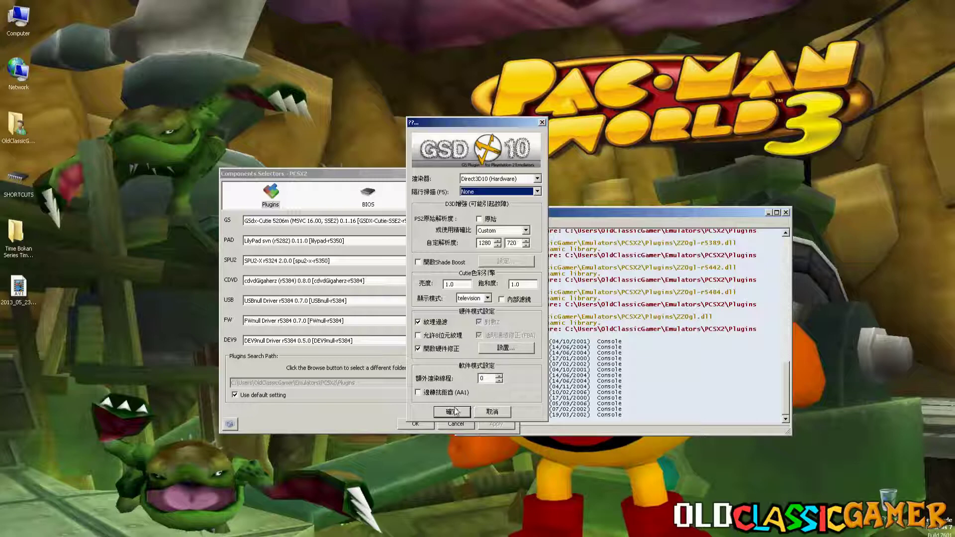
Step: Review the GS plugin's hardware hacks, including Sprite and the skip-draw value, and accept the plugin and component settings
left_click(517, 348)
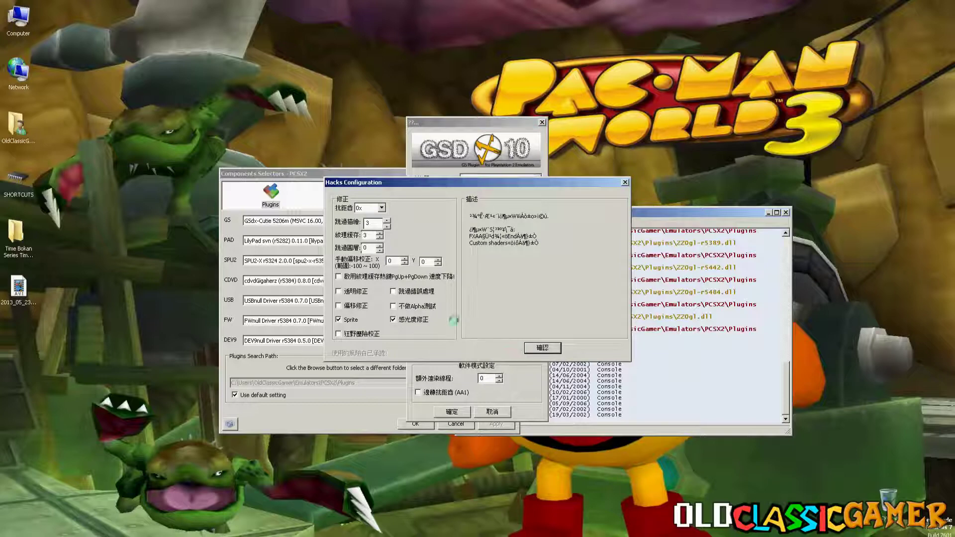
mouse_move(346, 324)
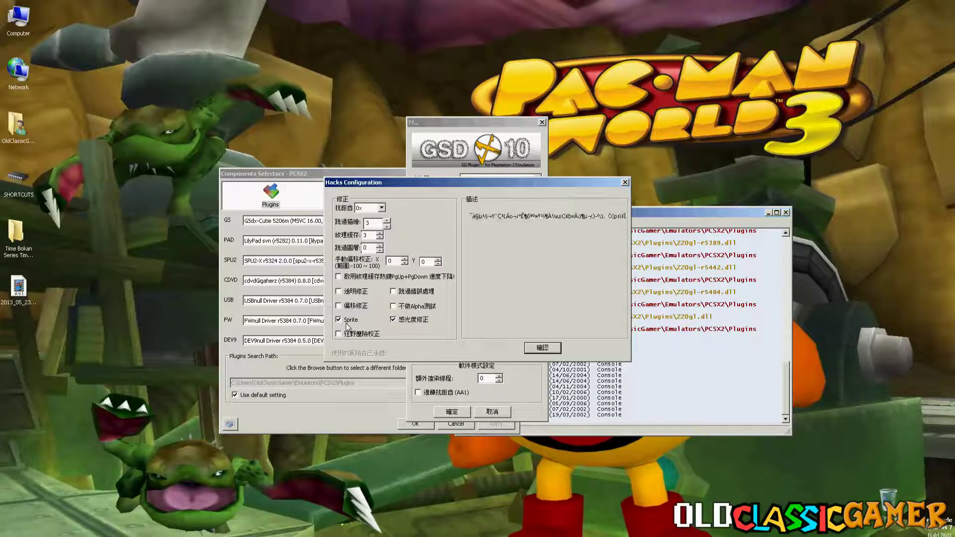
mouse_move(399, 320)
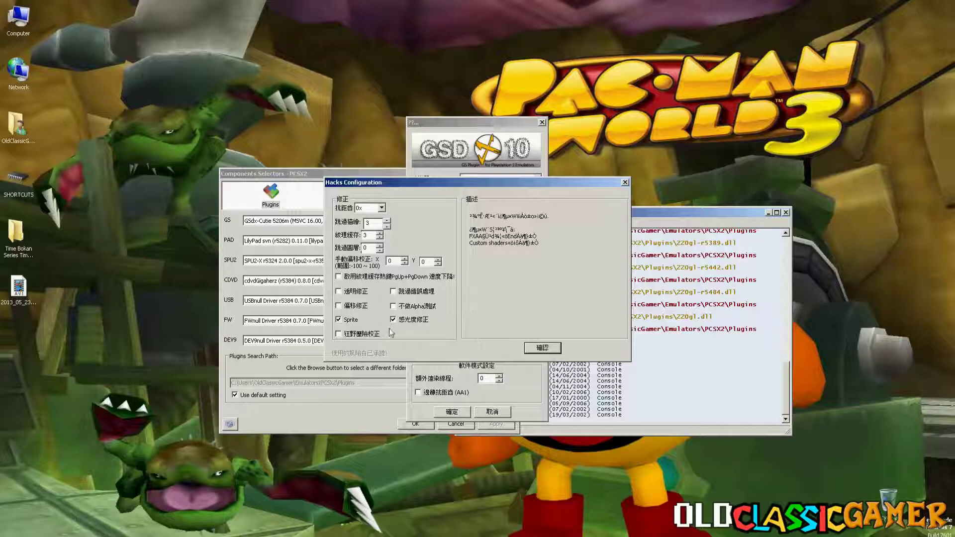
mouse_move(410, 272)
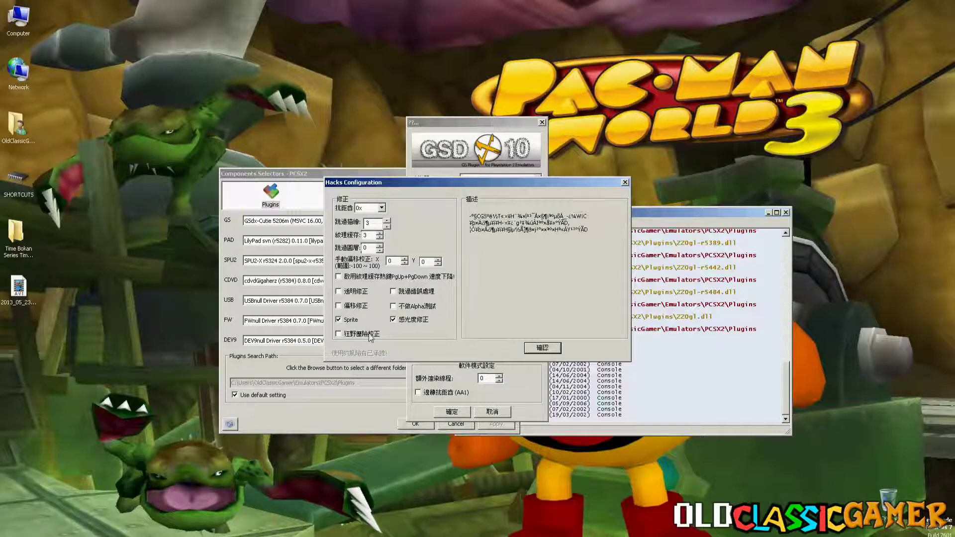
mouse_move(388, 225)
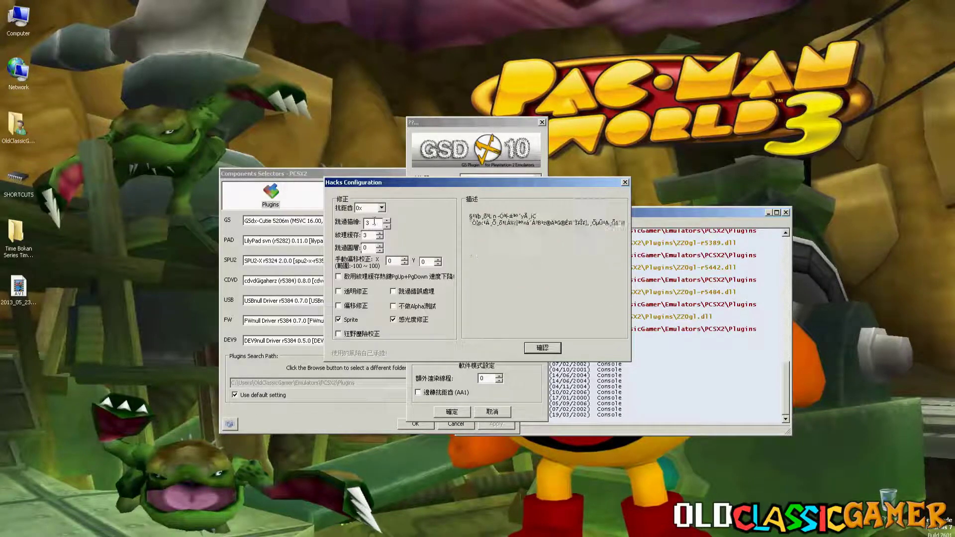
left_click(542, 348)
left_click(451, 412)
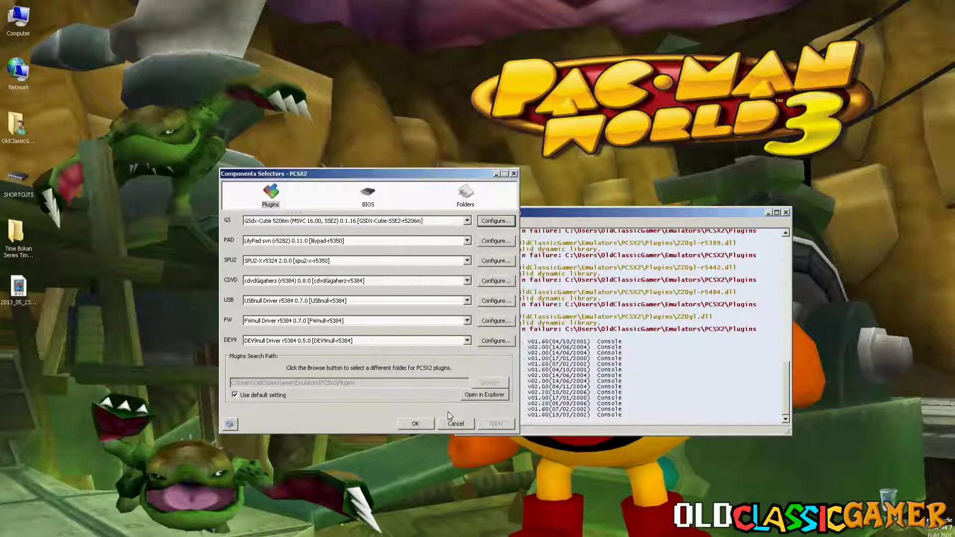
left_click(415, 424)
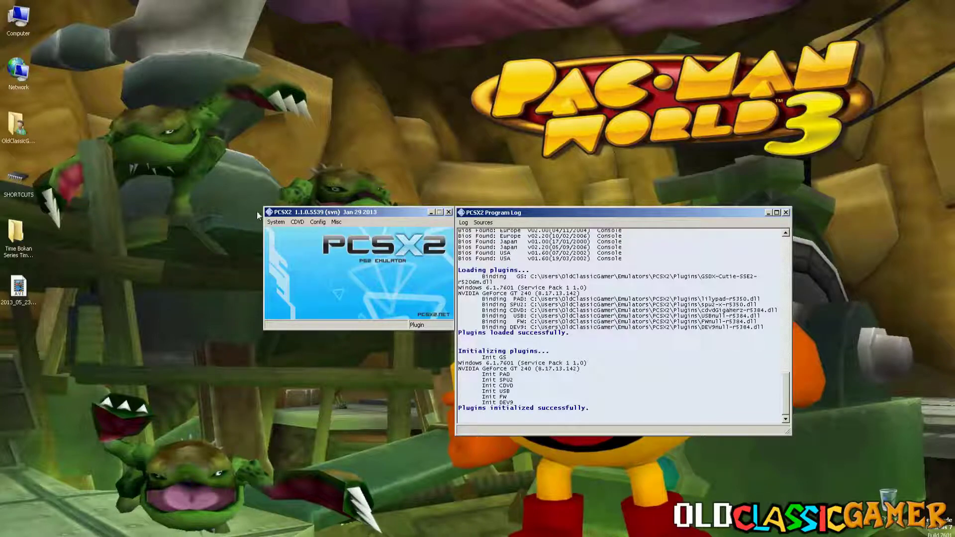
Step: Choose the ISO of Crash Bandicoot 5 Crash & Cortex no Yabou from the Japanese Games folder as the CDVD source
left_click(276, 222)
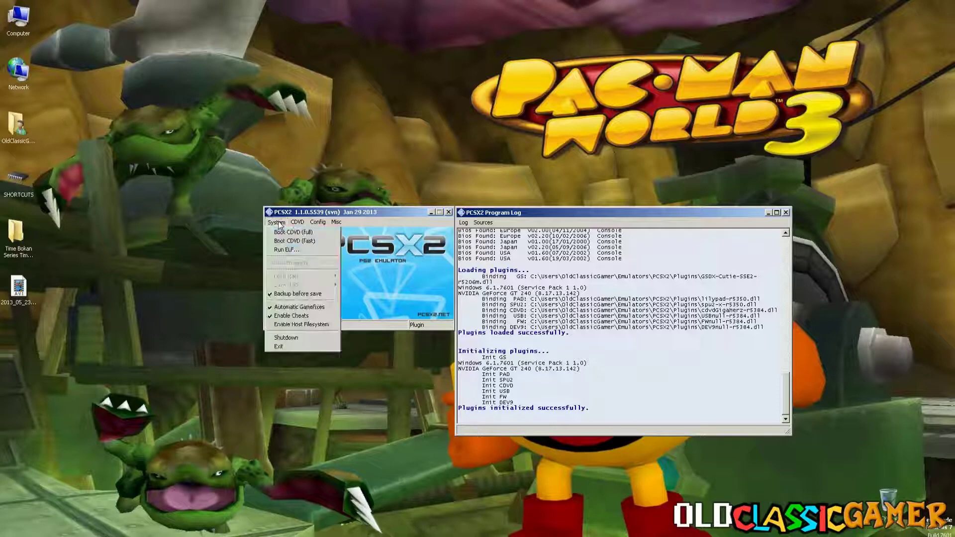
mouse_move(298, 222)
left_click(343, 234)
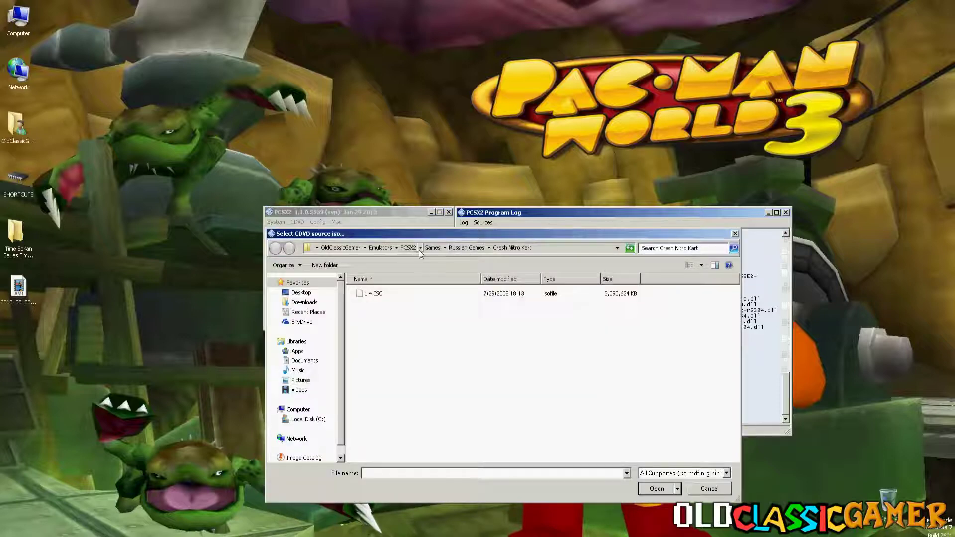
left_click(430, 247)
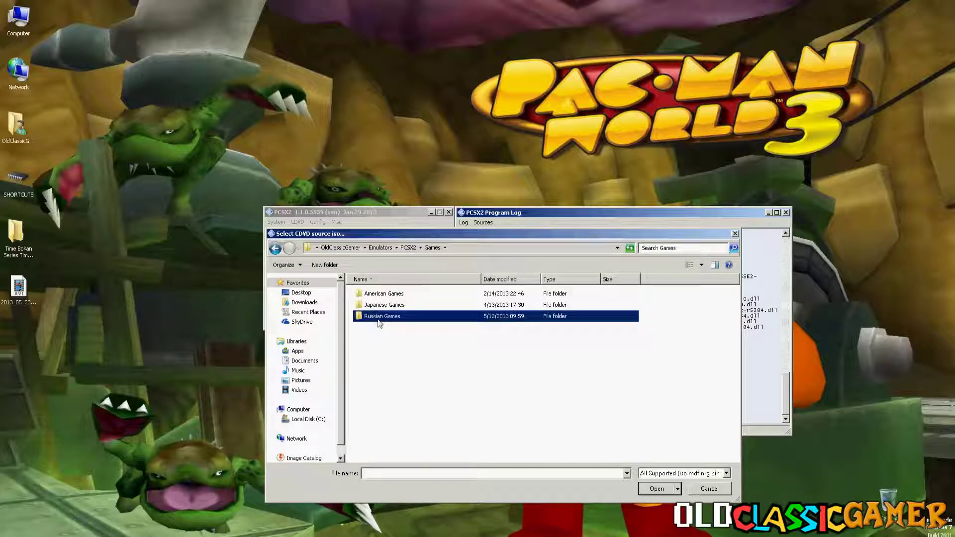
double_click(393, 305)
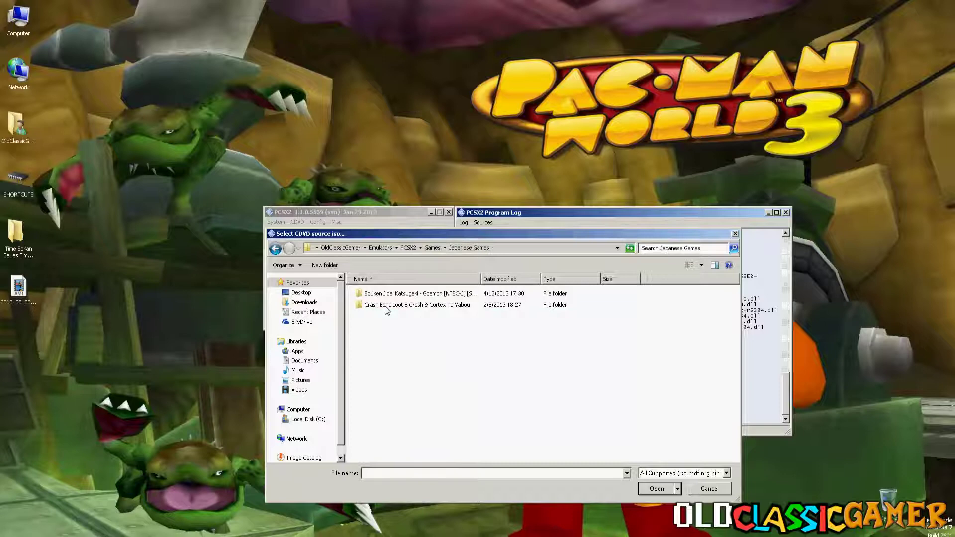
left_click(417, 295)
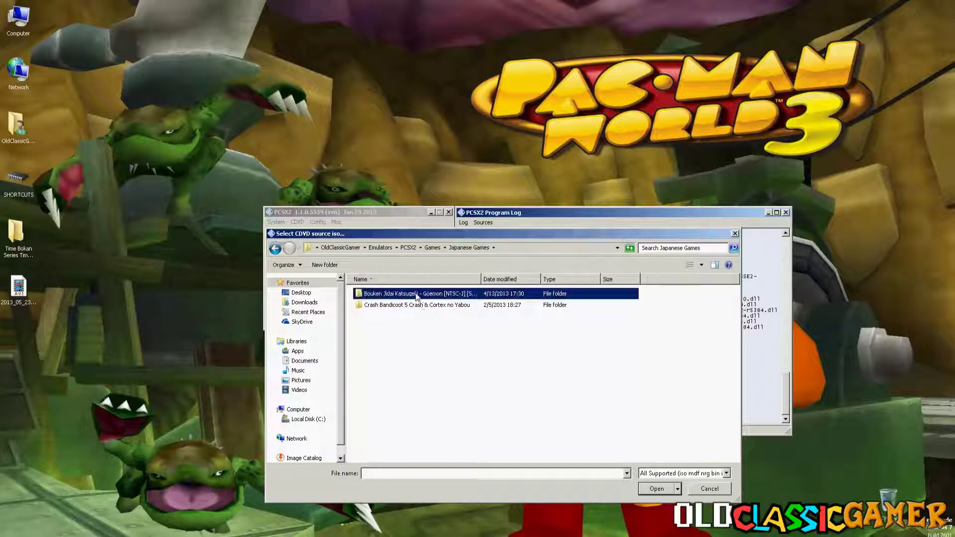
left_click(436, 312)
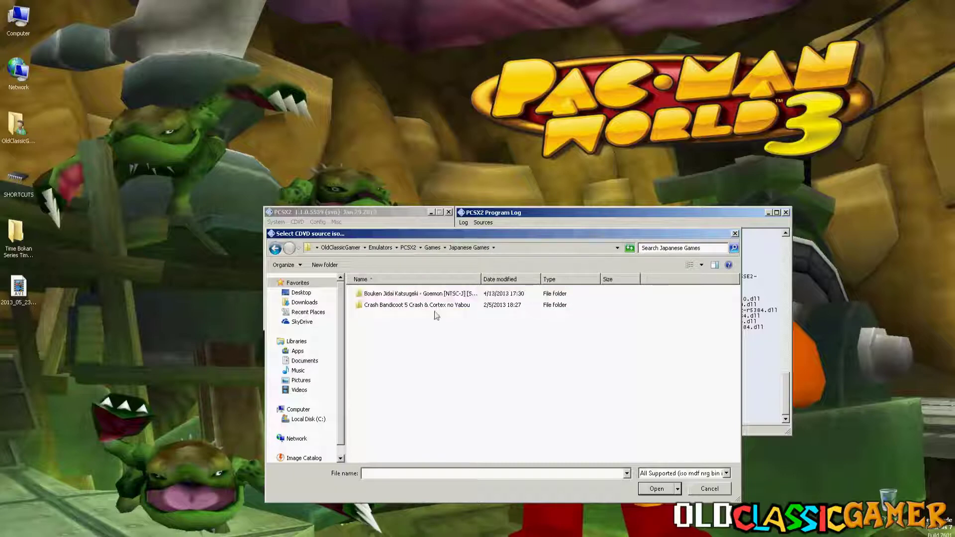
double_click(436, 306)
double_click(427, 294)
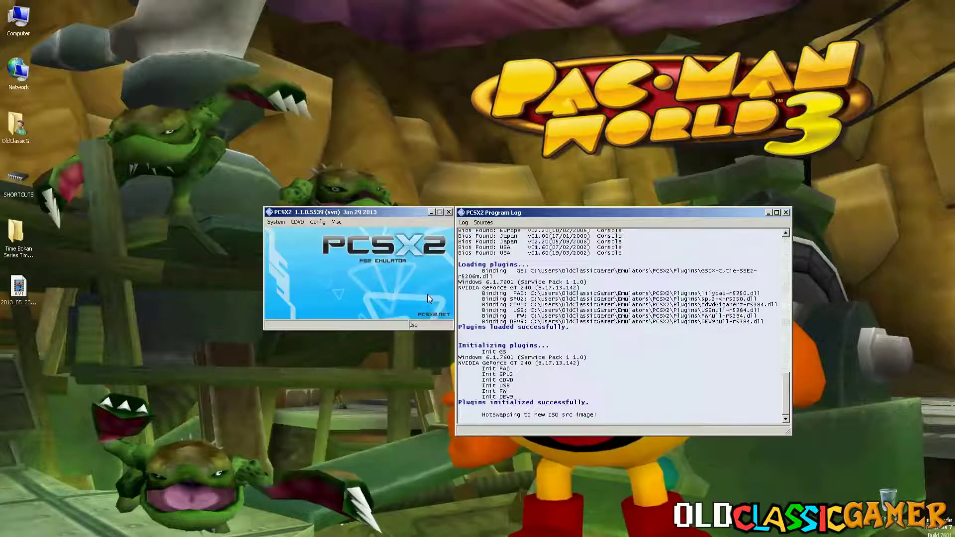
Step: Boot the selected game with a full CDVD boot and reposition the game window
left_click(287, 222)
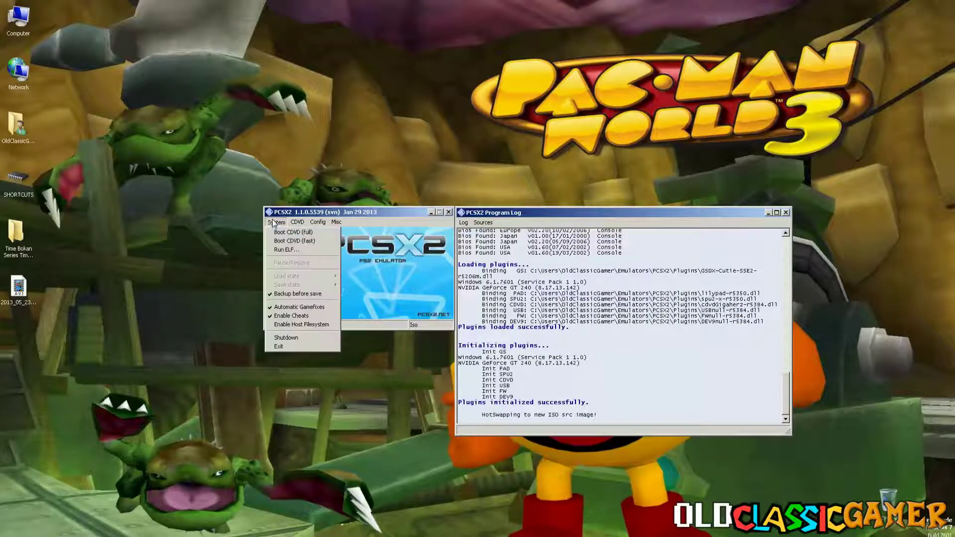
left_click(293, 235)
left_click_drag(415, 122, 338, 124)
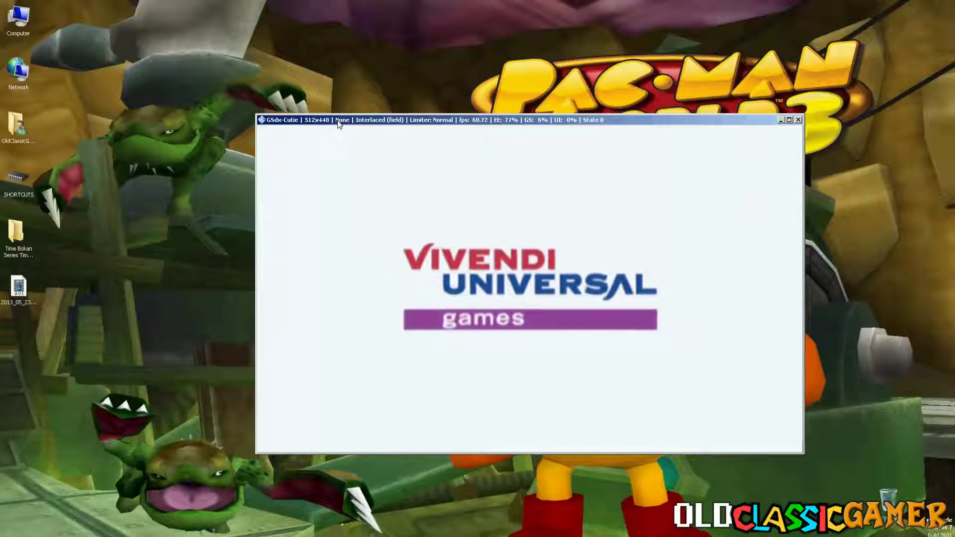
Step: Compare the interlacing modes in the running game, including Weave bff, Bob bff and Blend tff, and return to None
key("F5")
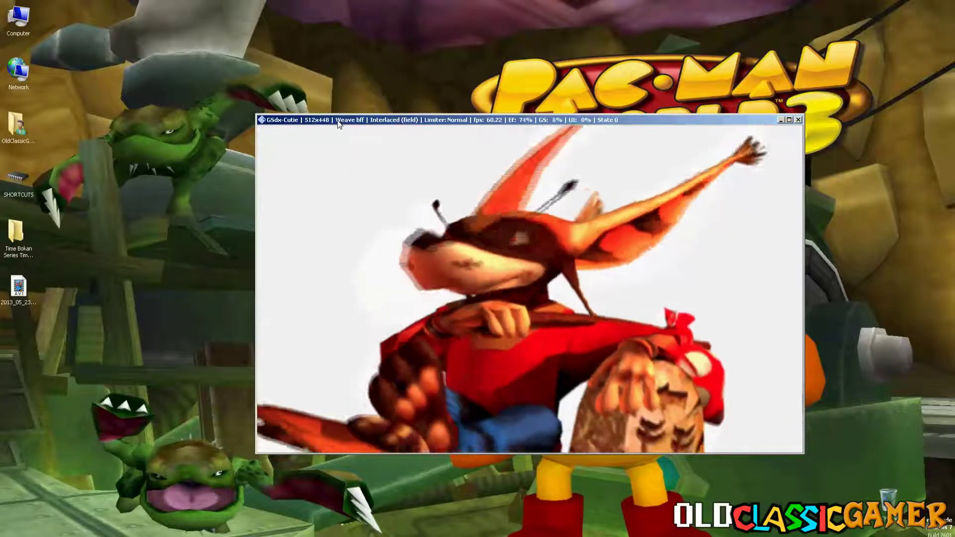
key("F5")
key("F5")
key("F5")
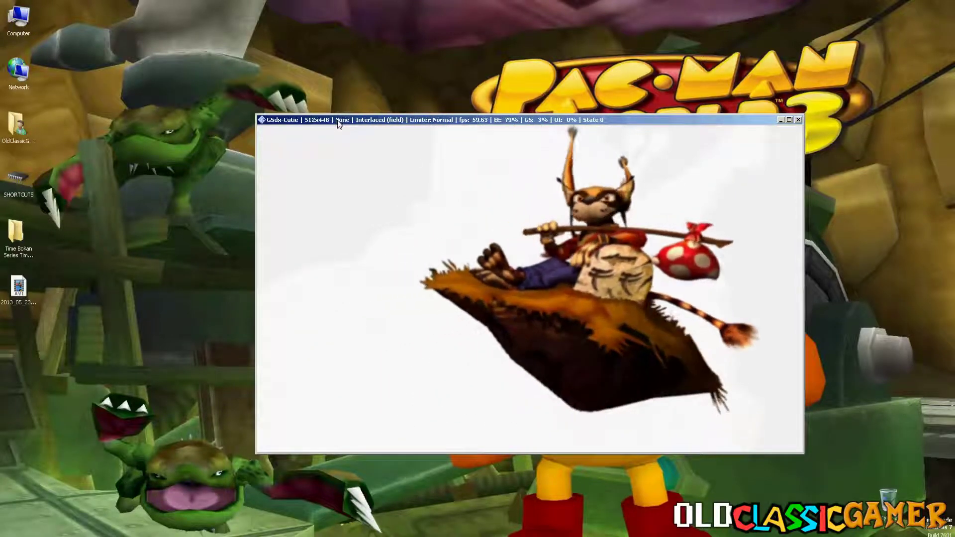
key("F5")
key("F5")
key("shift+F5")
key("shift+F5")
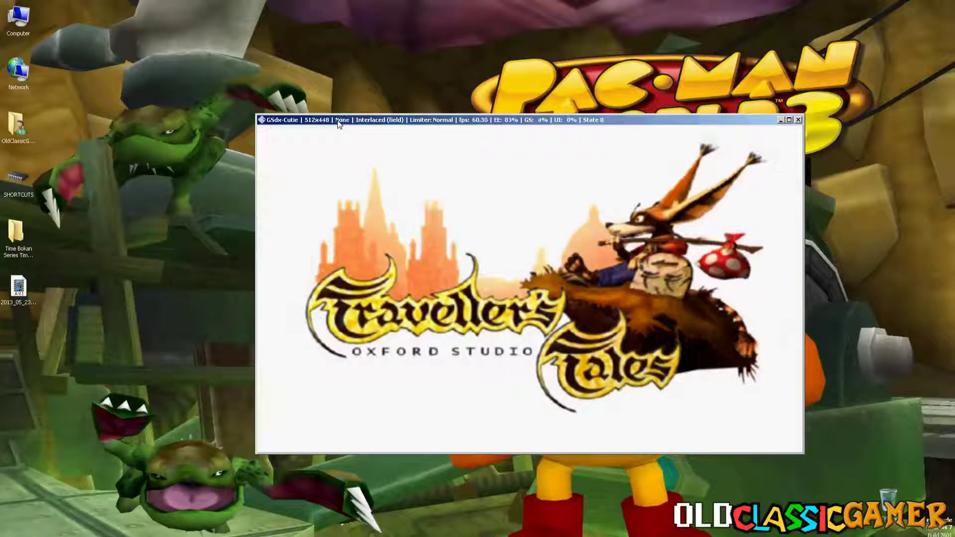
key("F5")
key("F5")
key("F5")
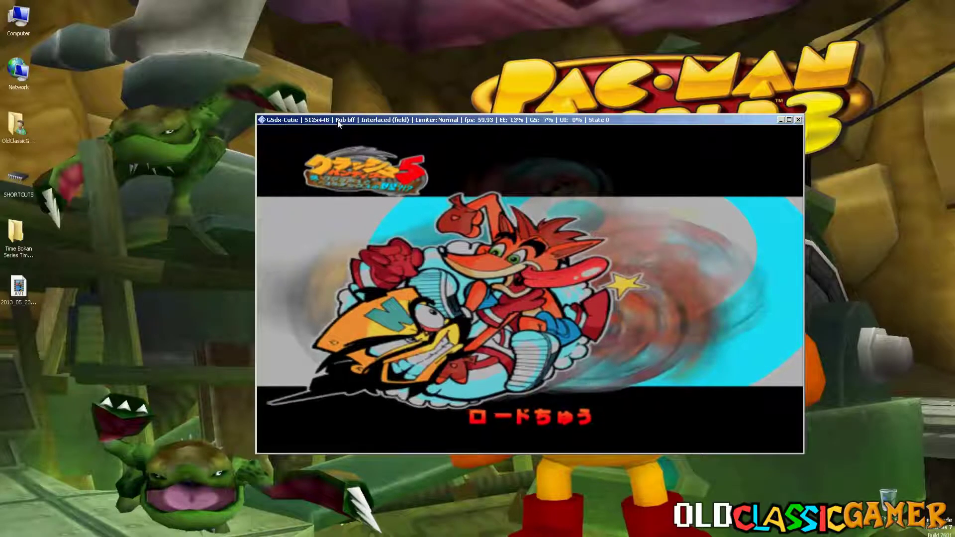
key("F5")
key("F5")
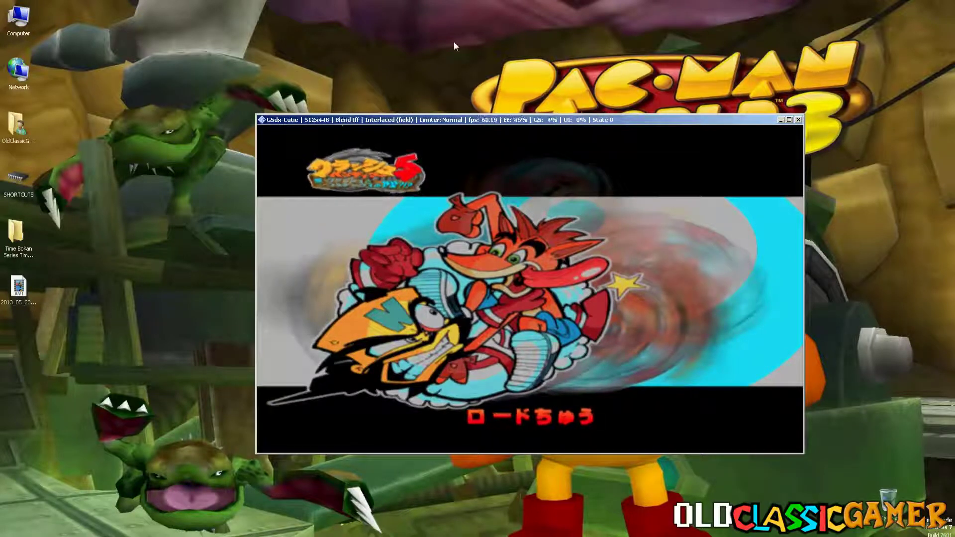
key("F5")
key("F5")
key("F5")
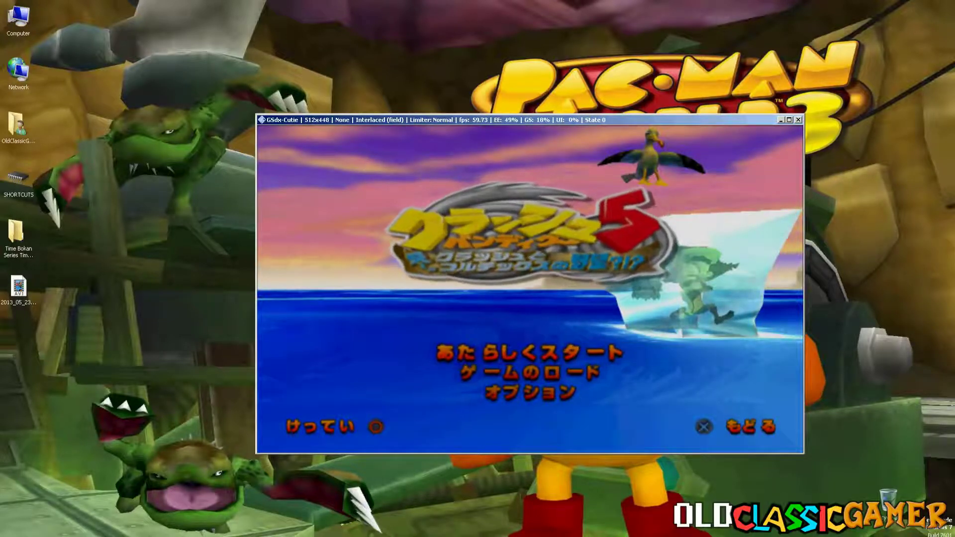
Step: Start a game from the title menu, cancelling the save and accepting the autosave-off notice to get into play
key("Return")
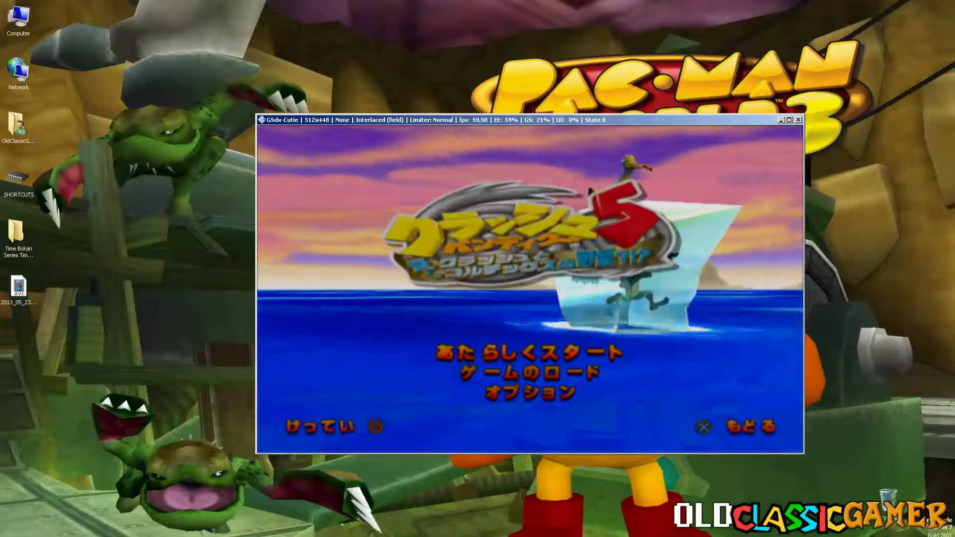
key("Return")
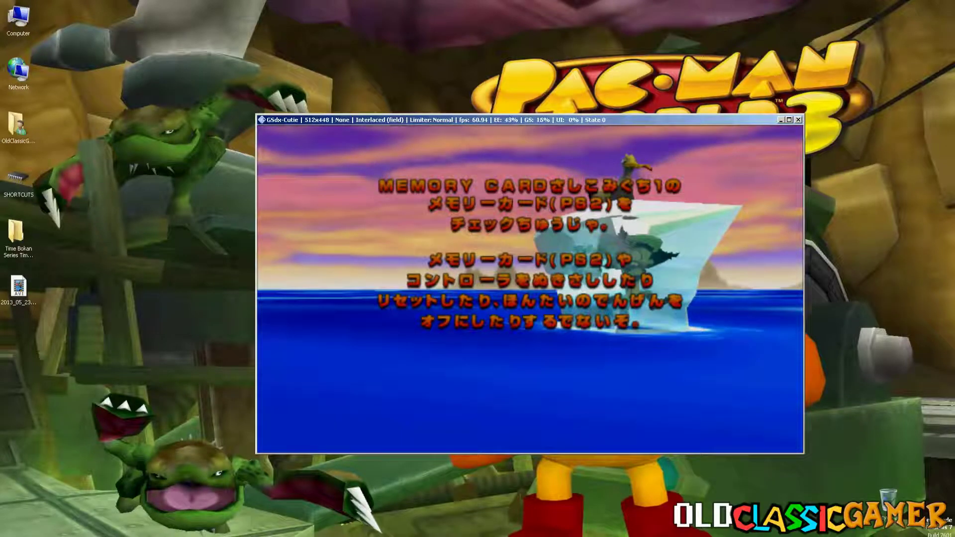
key("Return")
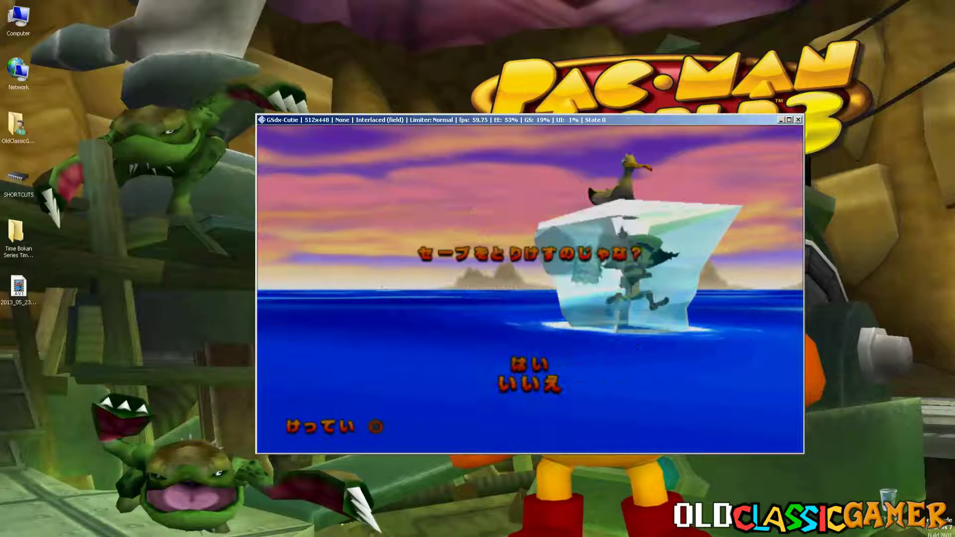
key("Return")
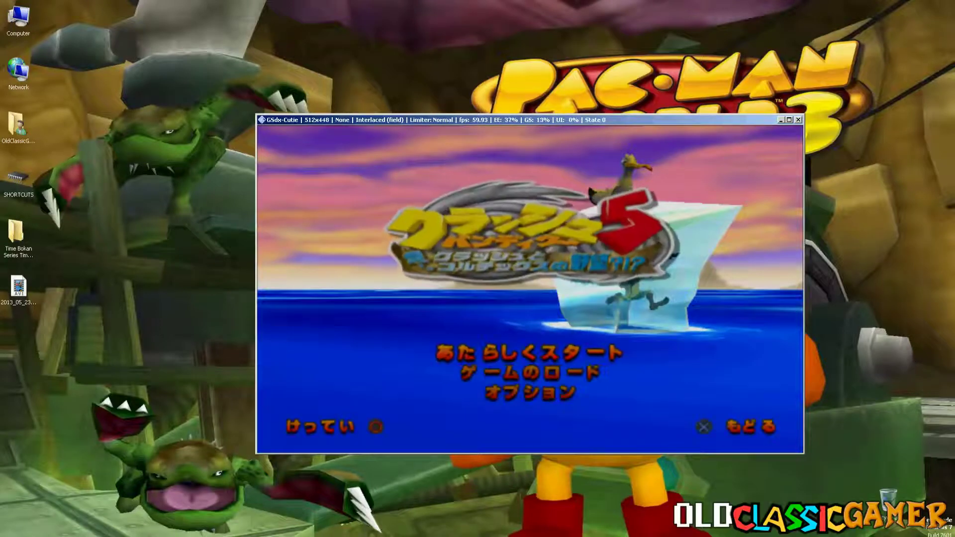
key("Return")
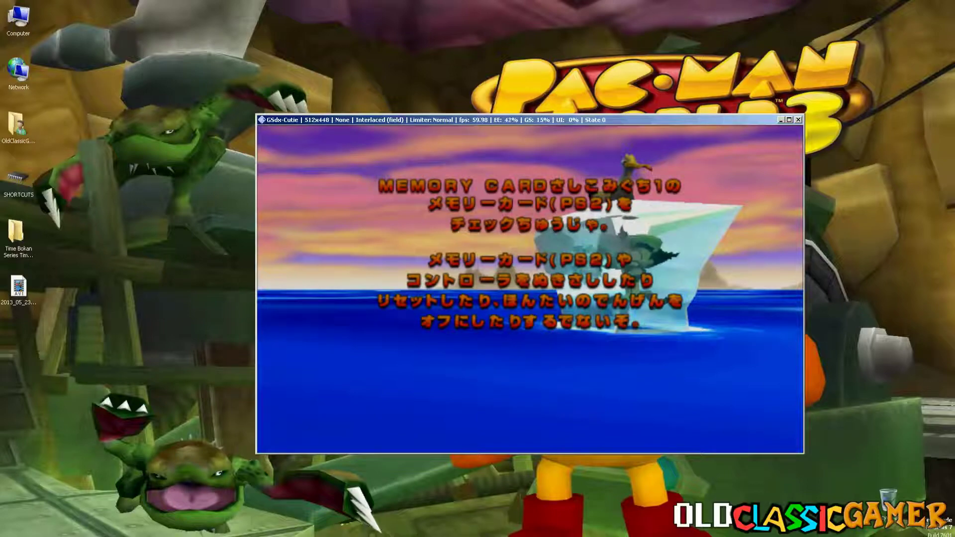
key("Return")
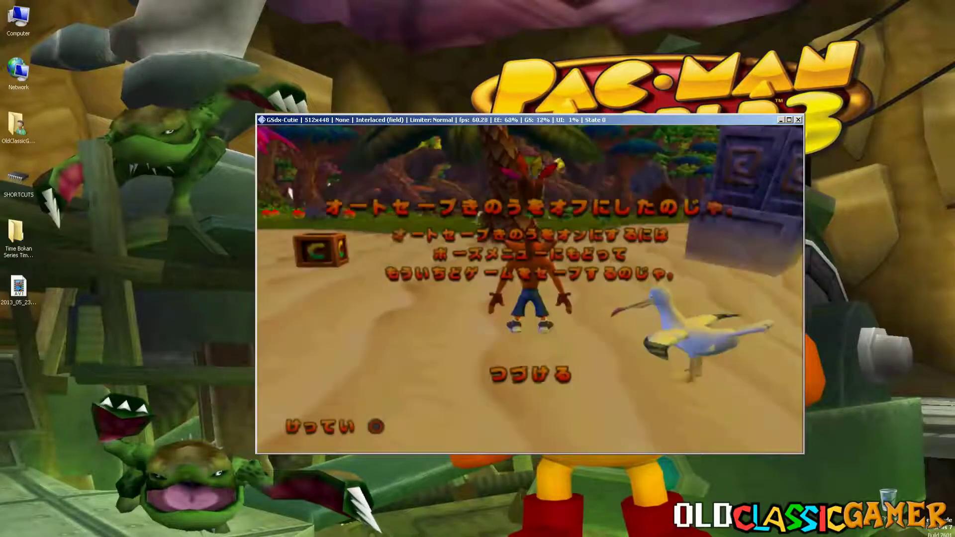
key("Return")
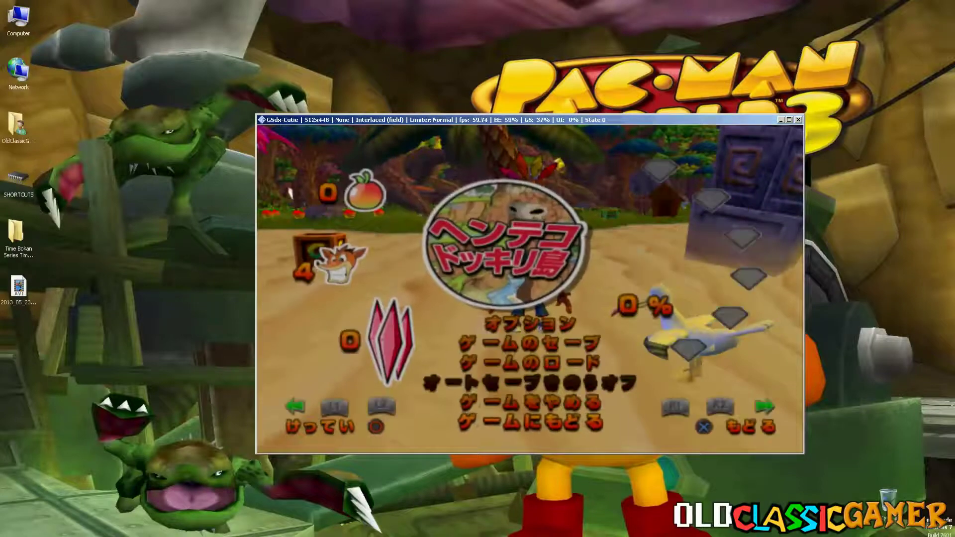
key("Return")
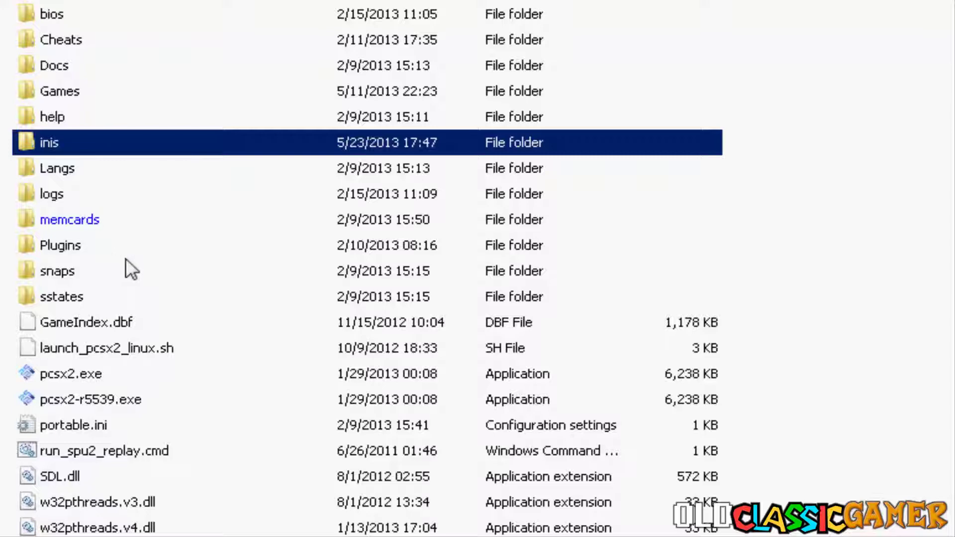
Step: In the emulator's inis folder, examine the settings in GSdx.ini, including UserHacks, and open GSdx-Cutie.ini
key("Down")
key("Down")
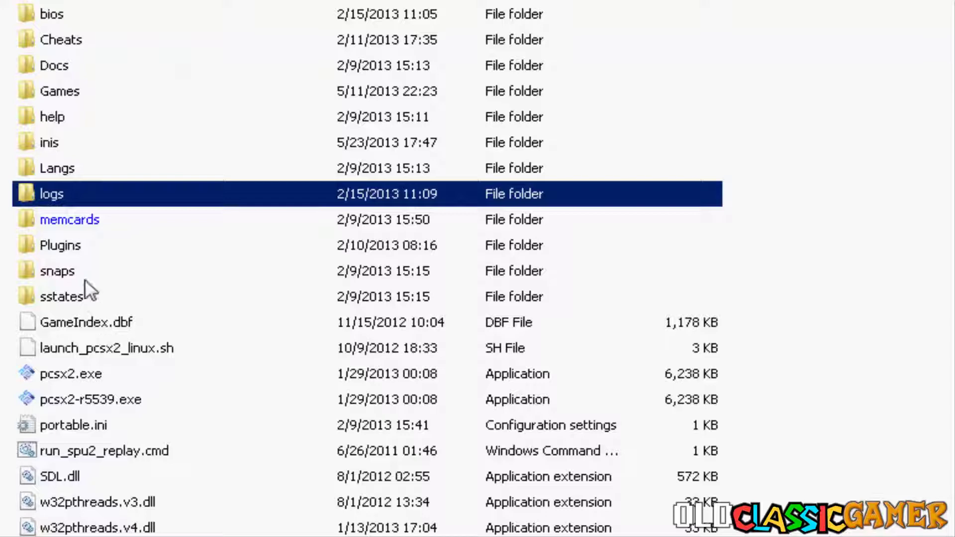
double_click(37, 142)
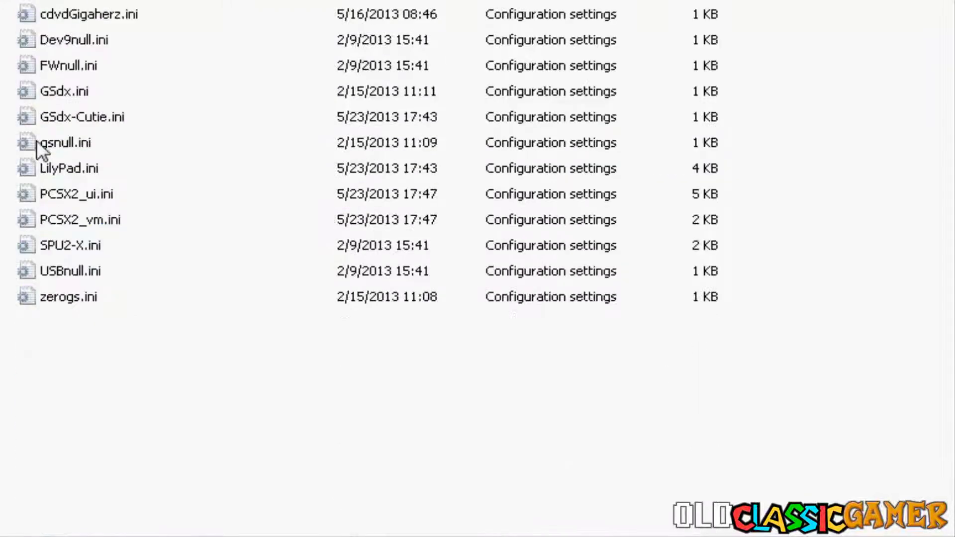
left_click(88, 88)
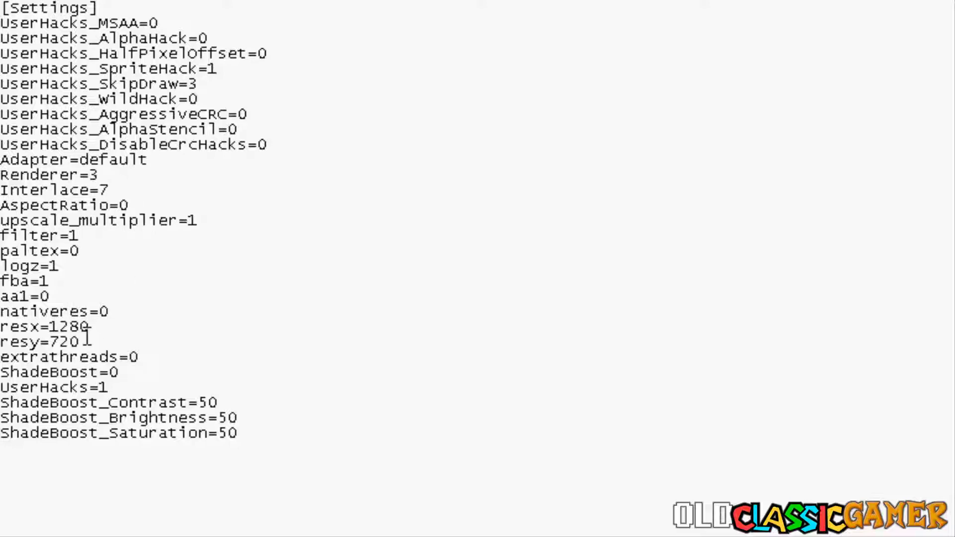
left_click(108, 388)
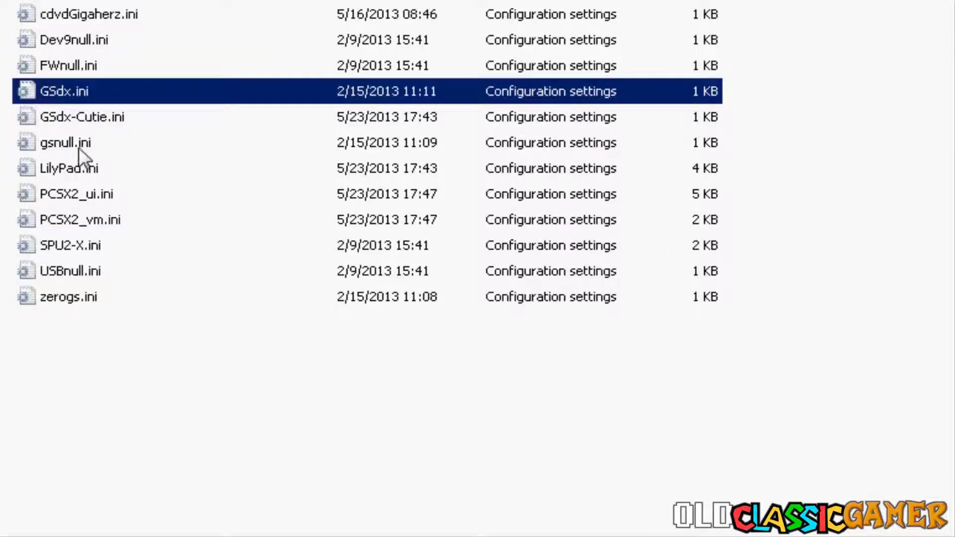
double_click(79, 116)
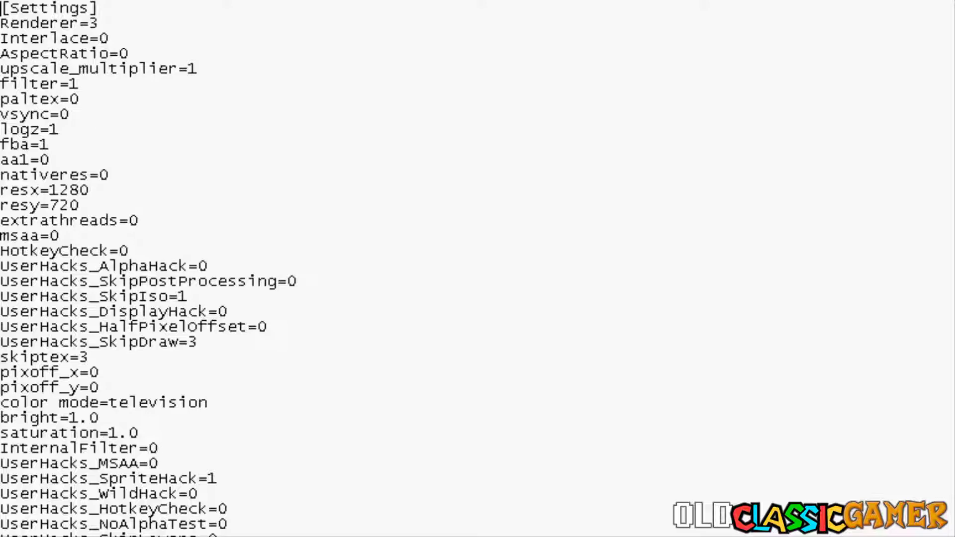